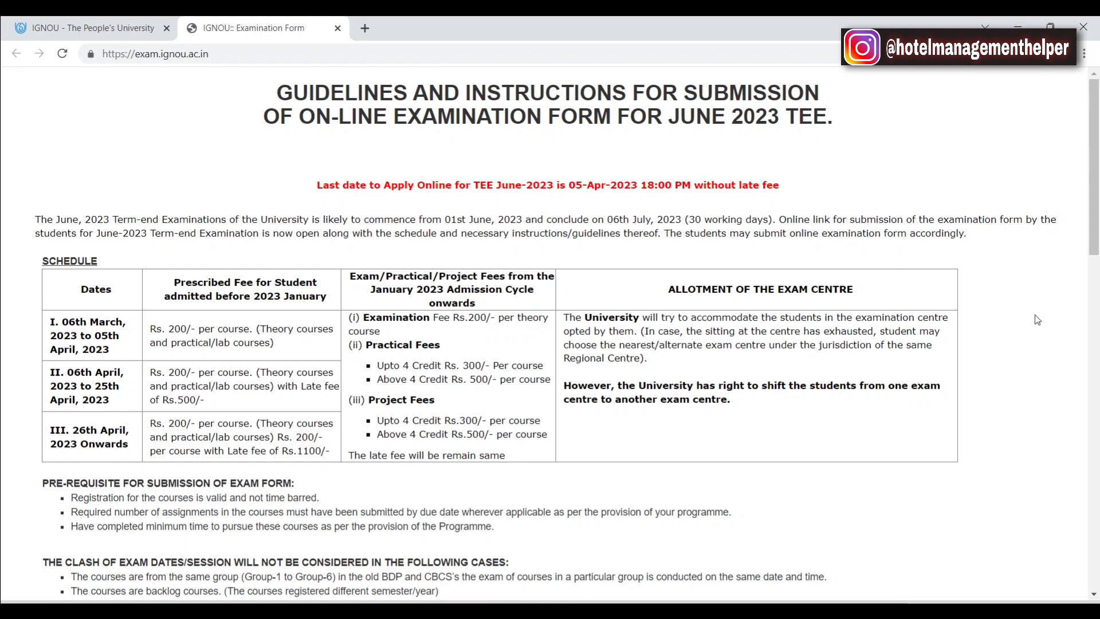
# - Go through the June 2023 exam form guidelines and accept the declaration beneath them
pyautogui.scroll(-2, 1029, 314)
pyautogui.scroll(-8, 1029, 314)
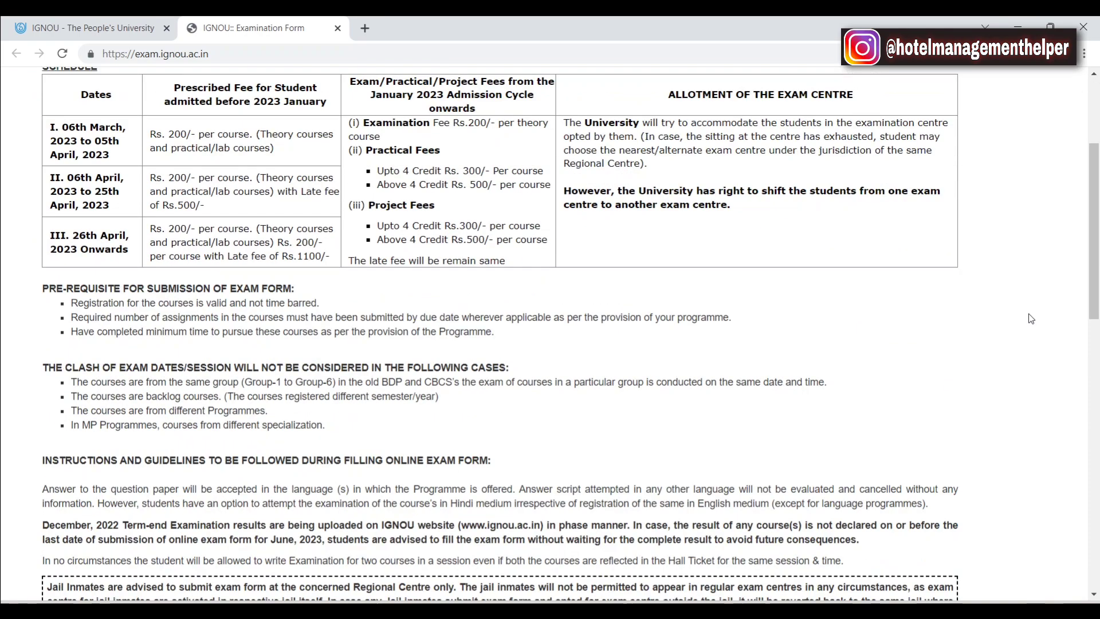
pyautogui.scroll(-7, 1029, 314)
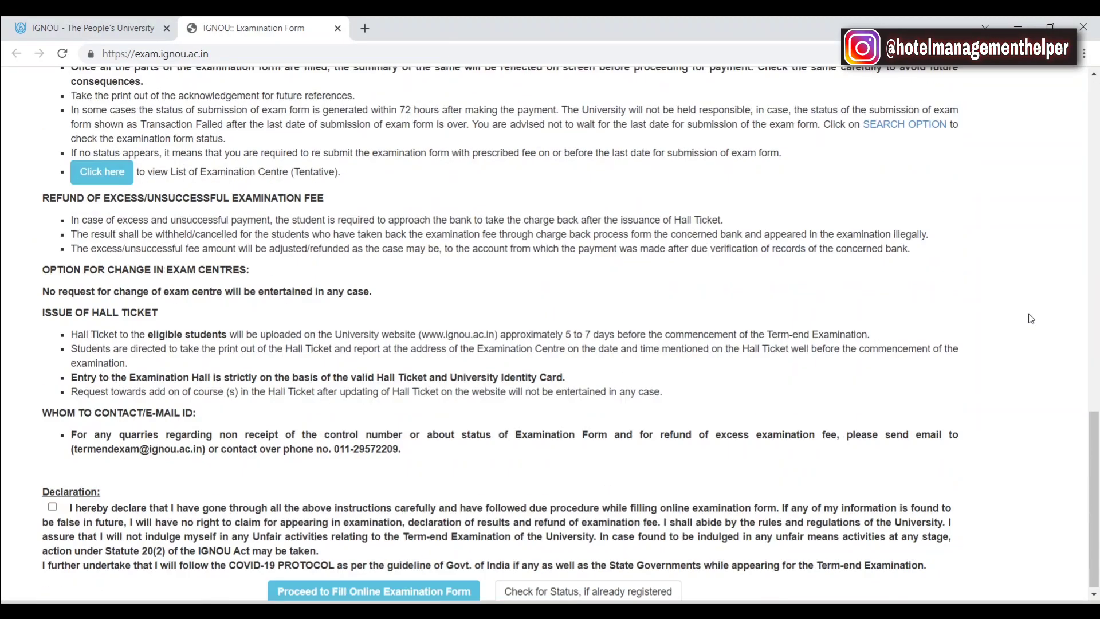
pyautogui.scroll(1, 133, 171)
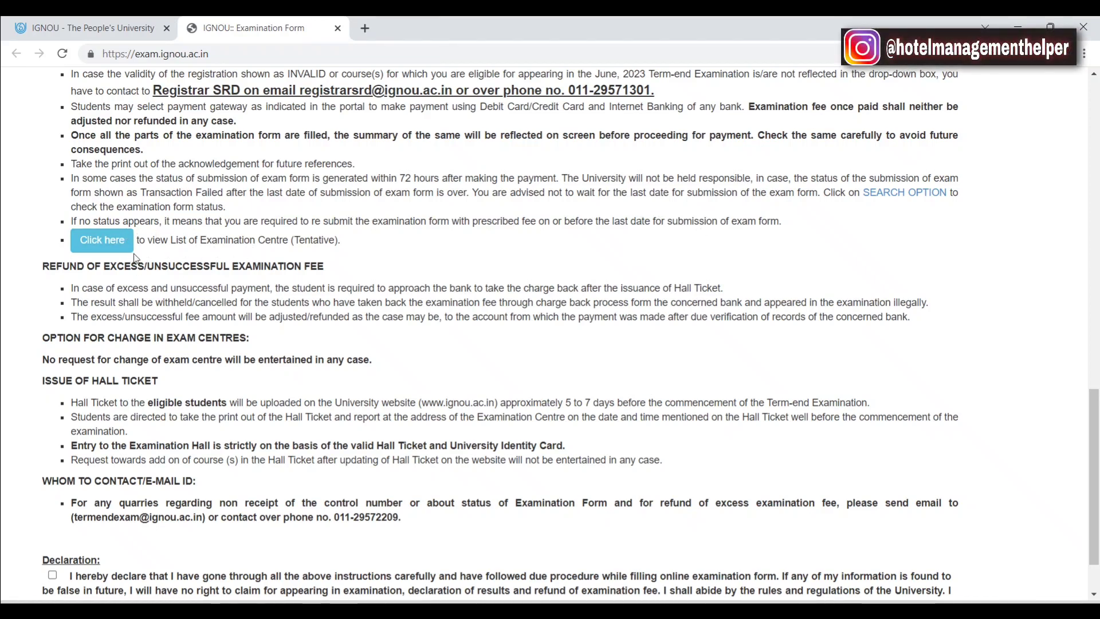
pyautogui.scroll(-1, 148, 249)
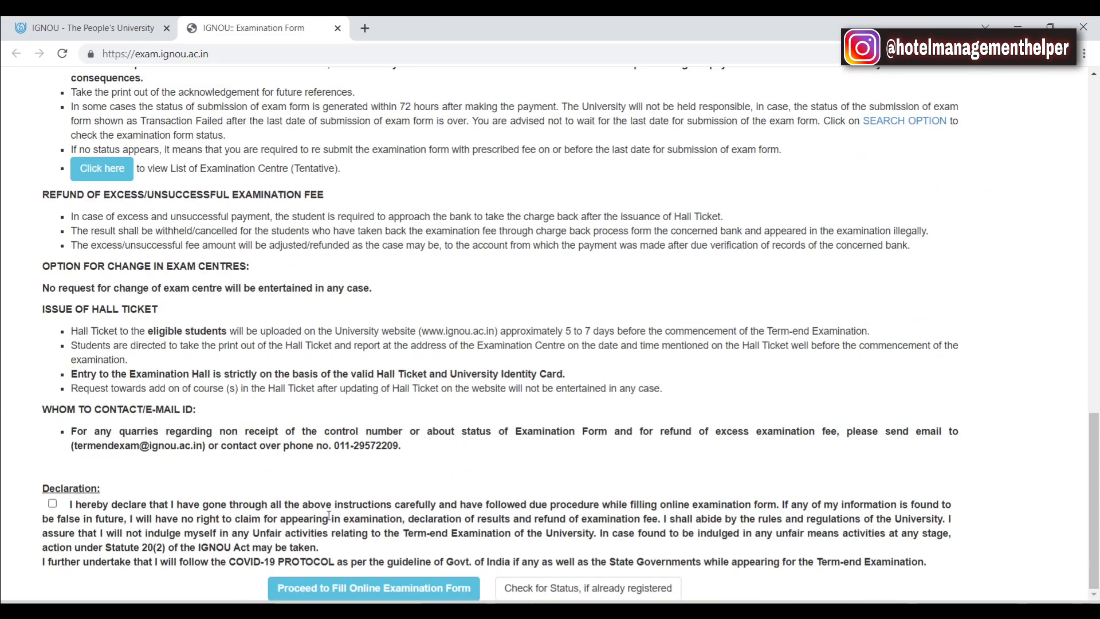
pyautogui.click(52, 505)
# - Open the online examination form from the guidelines page in a new browser tab and switch to it
pyautogui.scroll(10, 42, 514)
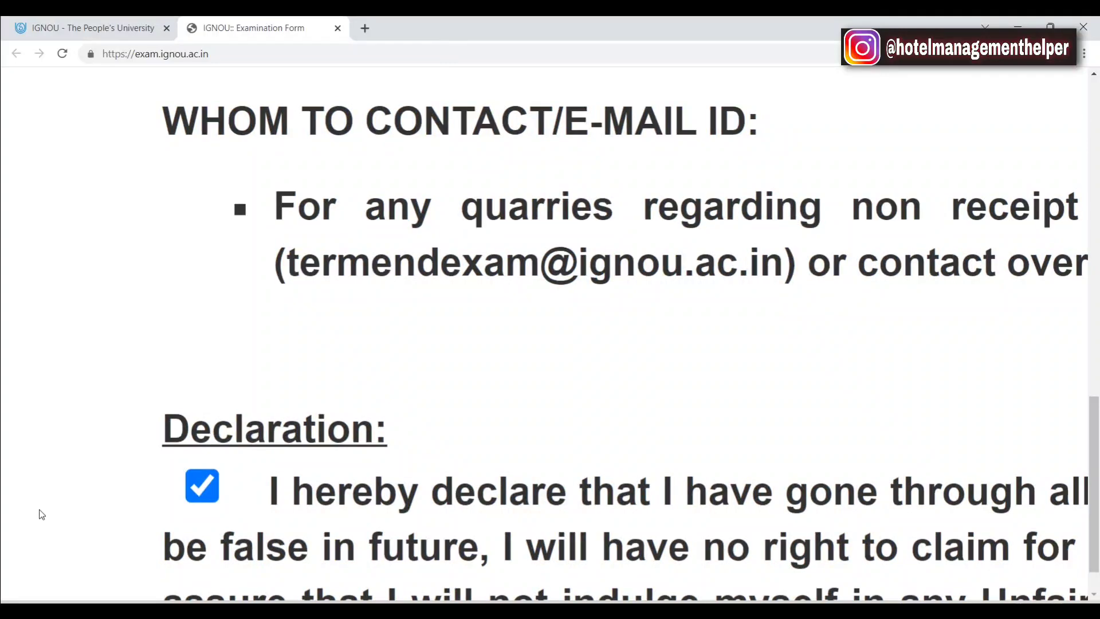
pyautogui.scroll(-5, 40, 513)
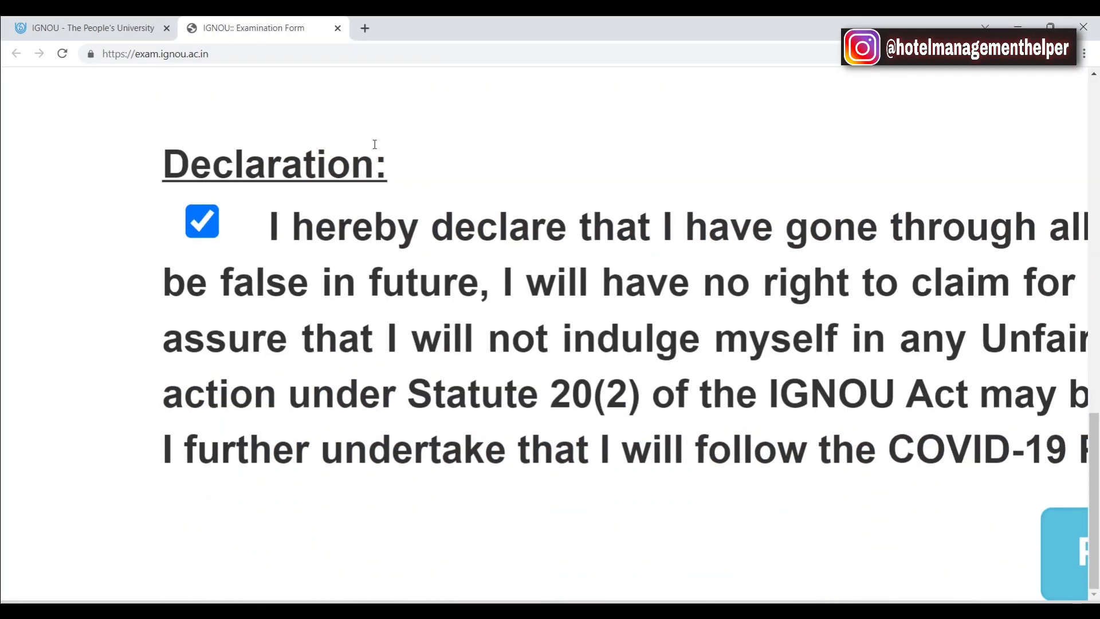
pyautogui.scroll(-10, 374, 144)
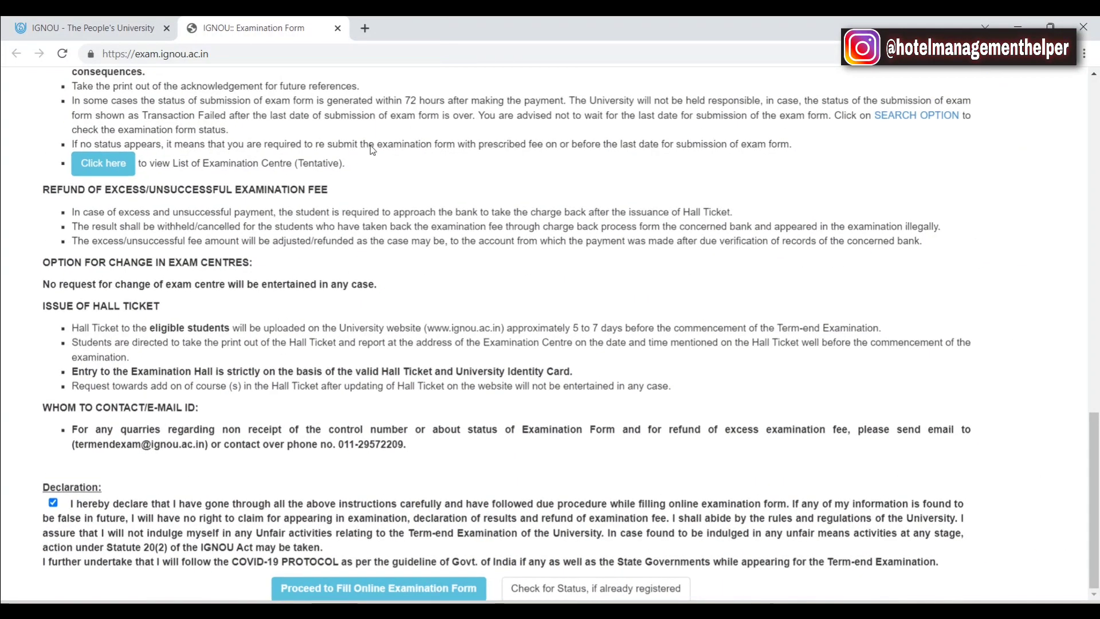
pyautogui.scroll(-2, 373, 150)
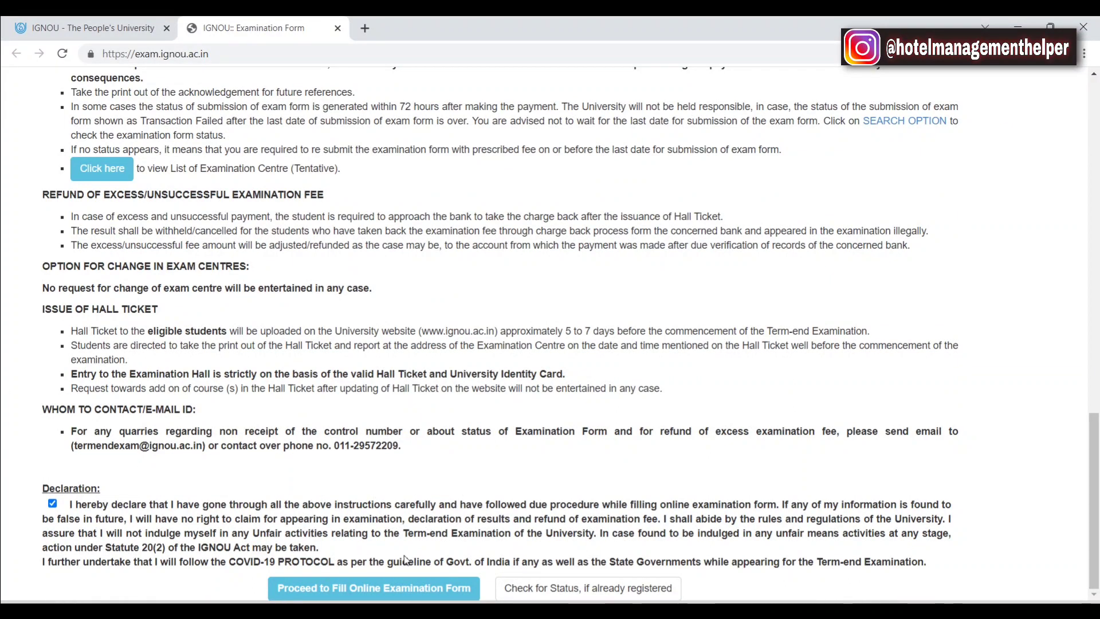
pyautogui.rightClick(333, 593)
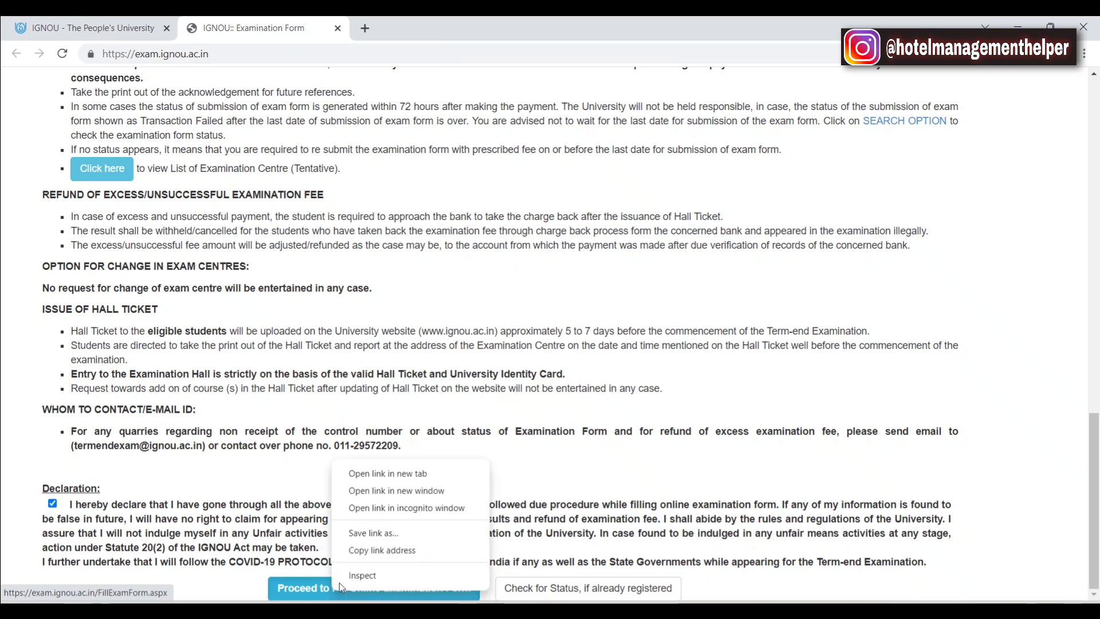
pyautogui.click(369, 479)
pyautogui.click(421, 23)
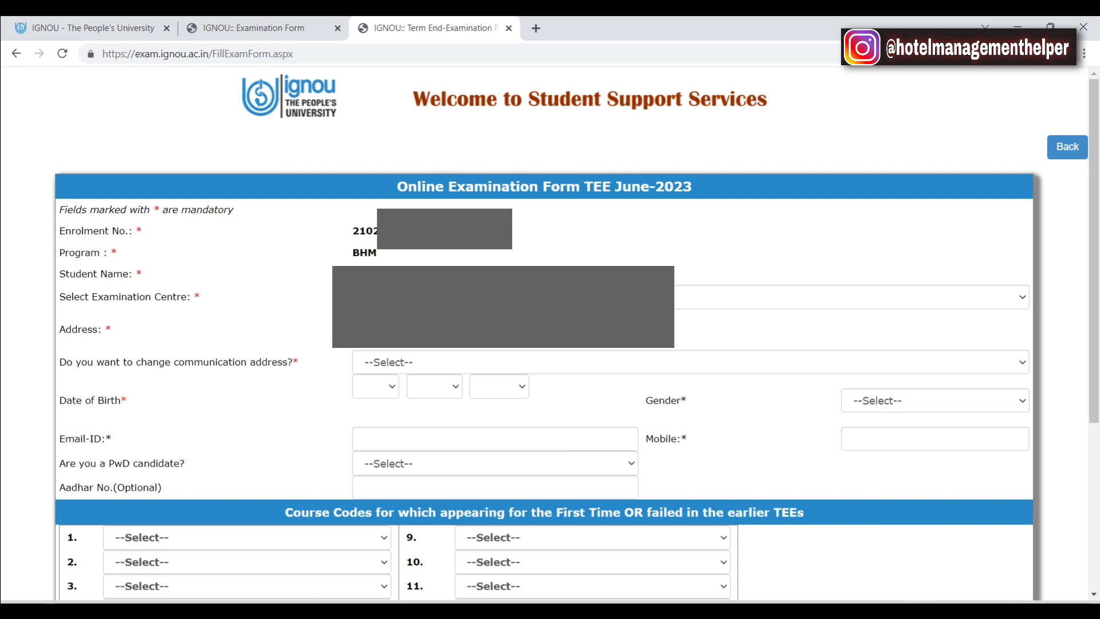
# - Select 32032: RANCHI as the examination centre and answer NO to changing the communication address
pyautogui.click(712, 294)
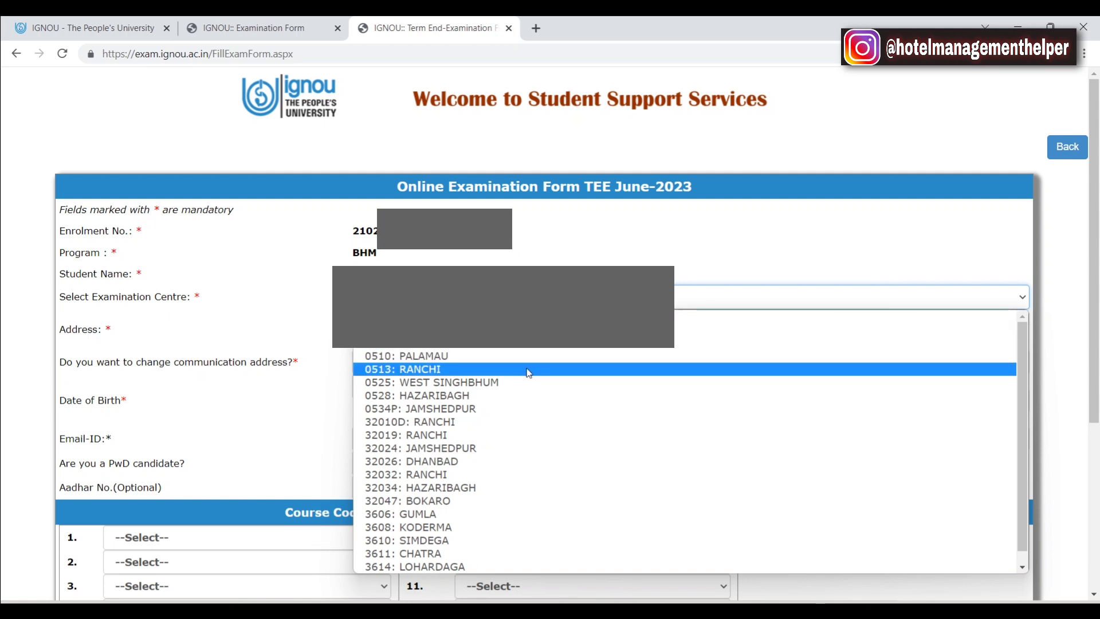
pyautogui.click(450, 474)
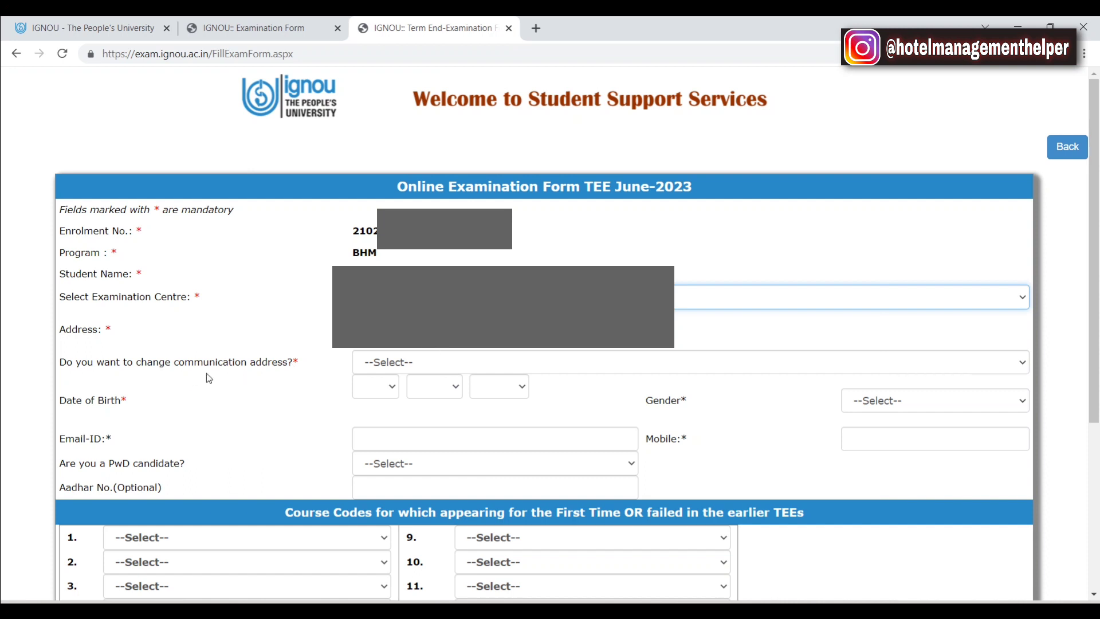
pyautogui.click(506, 363)
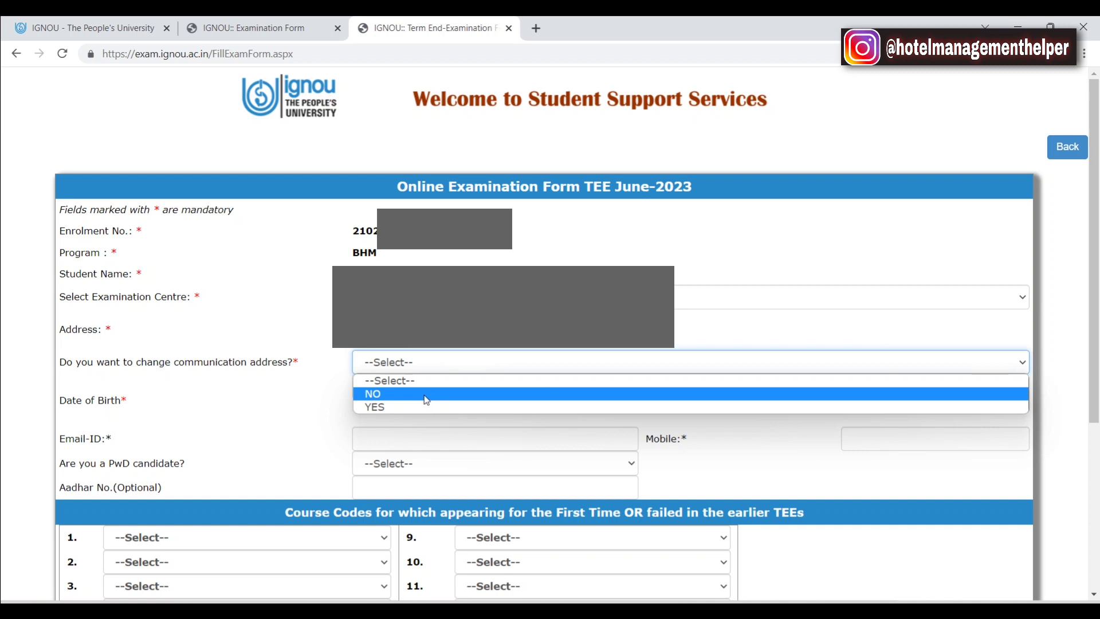
pyautogui.click(426, 399)
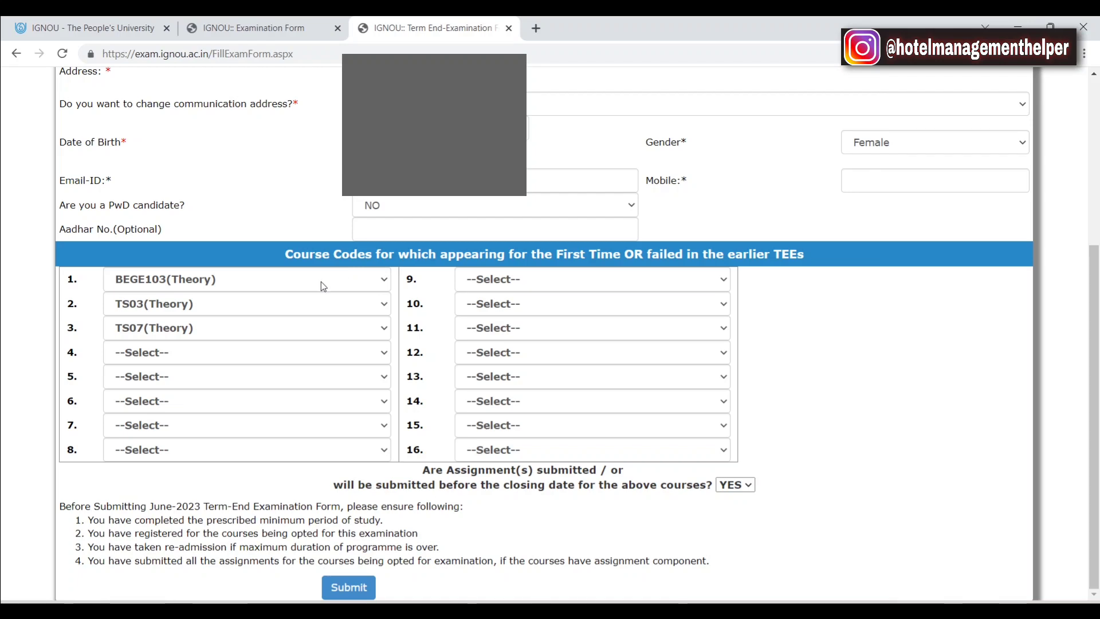
# - Choose BEGE103(Theory), TS03(Theory) and TS07(Theory) as course codes 1, 2 and 3
pyautogui.click(321, 280)
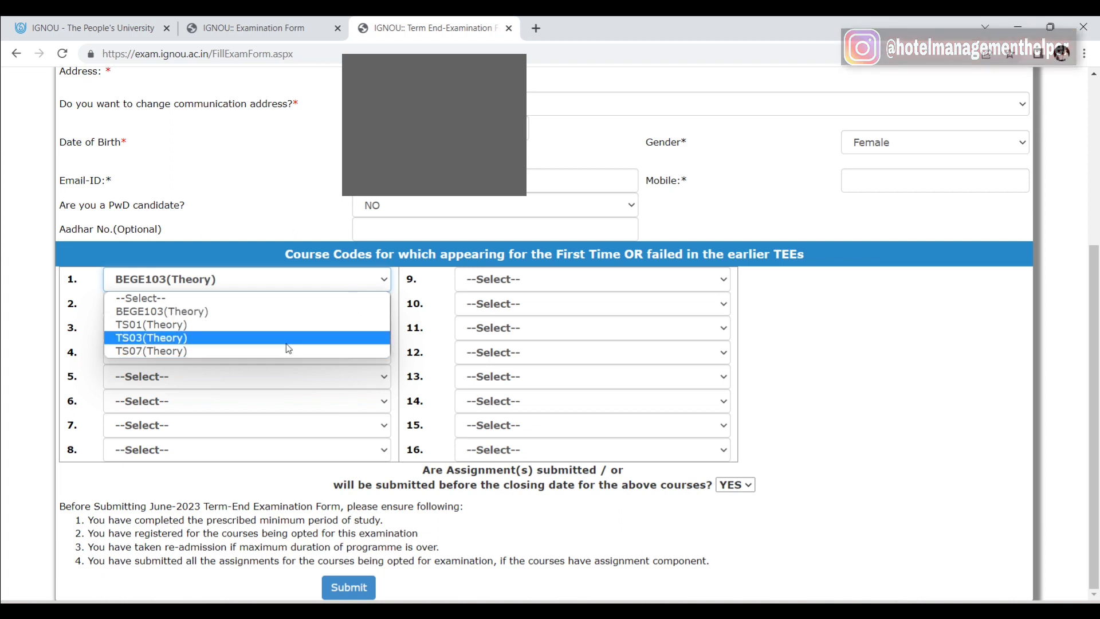
pyautogui.click(280, 315)
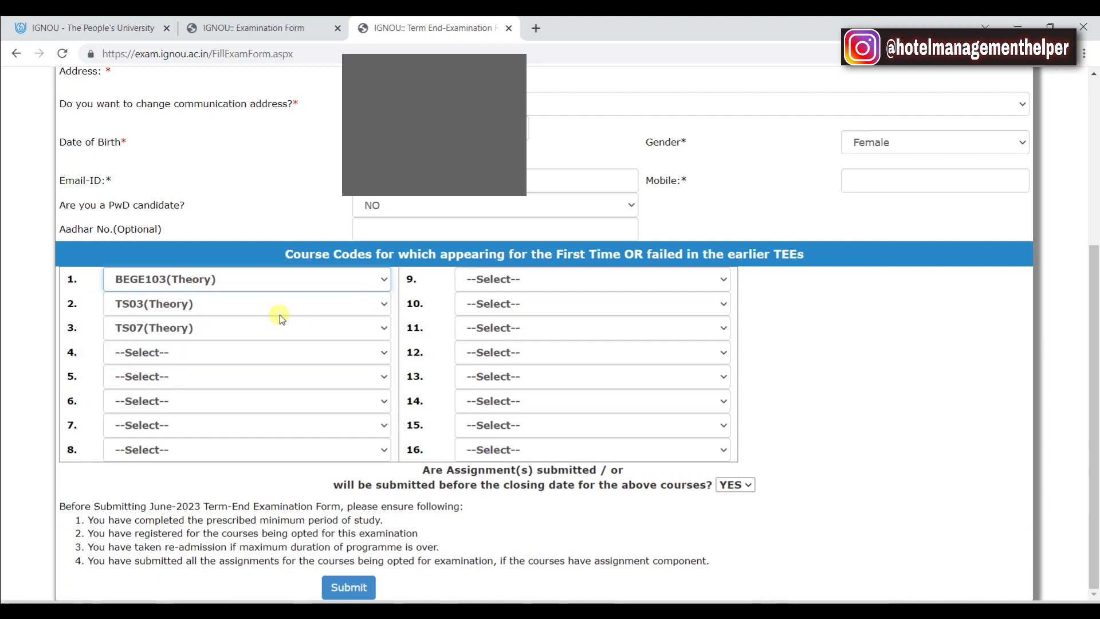
pyautogui.click(308, 304)
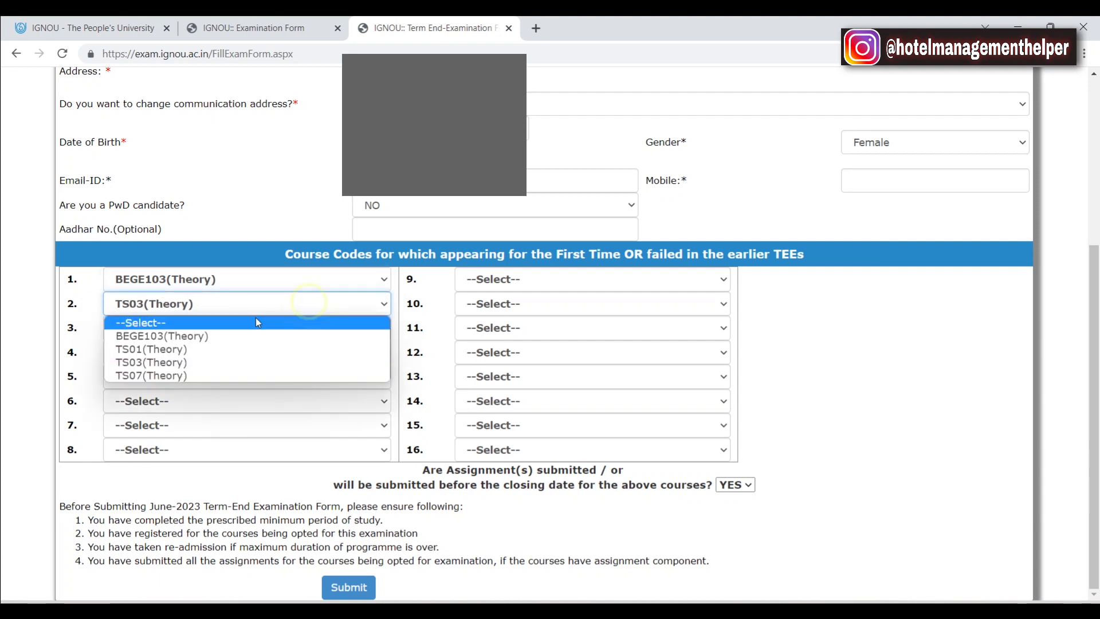
pyautogui.click(212, 362)
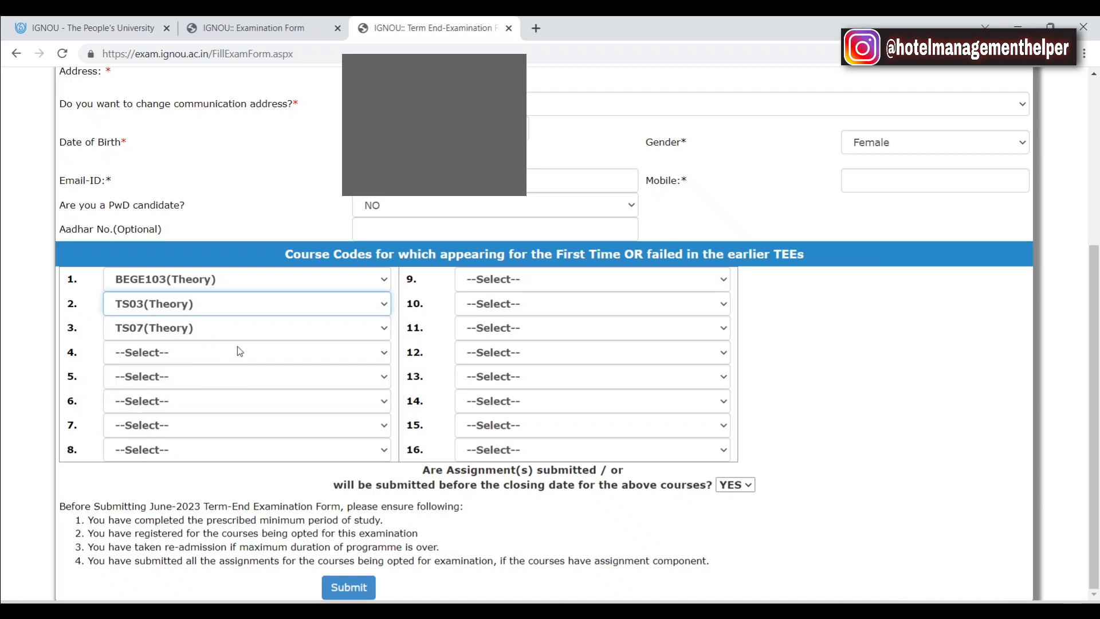
pyautogui.click(232, 329)
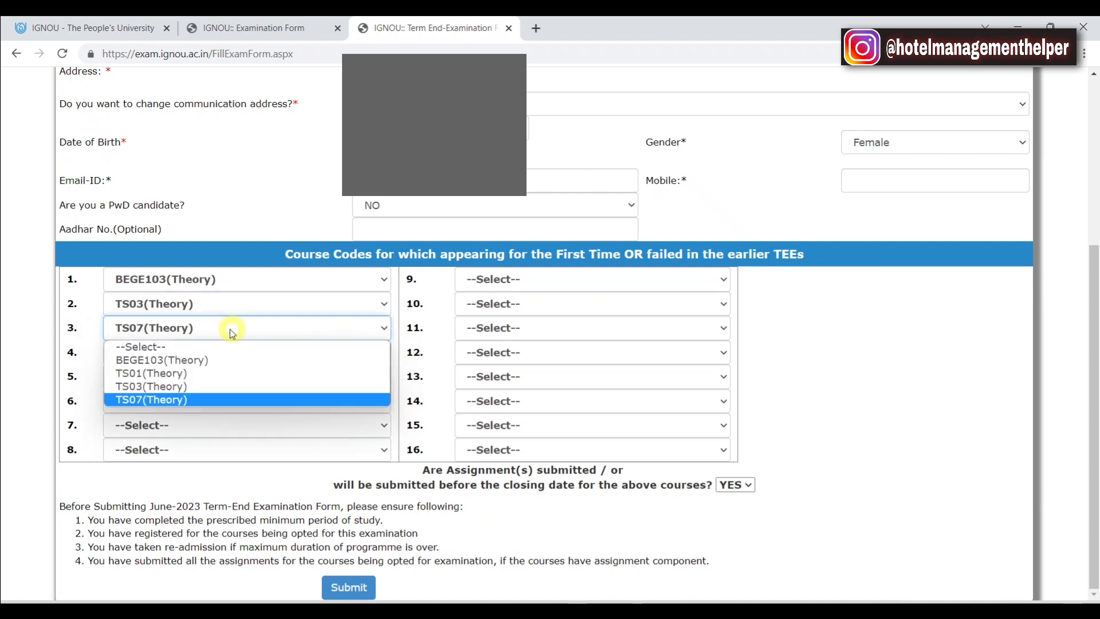
pyautogui.click(191, 400)
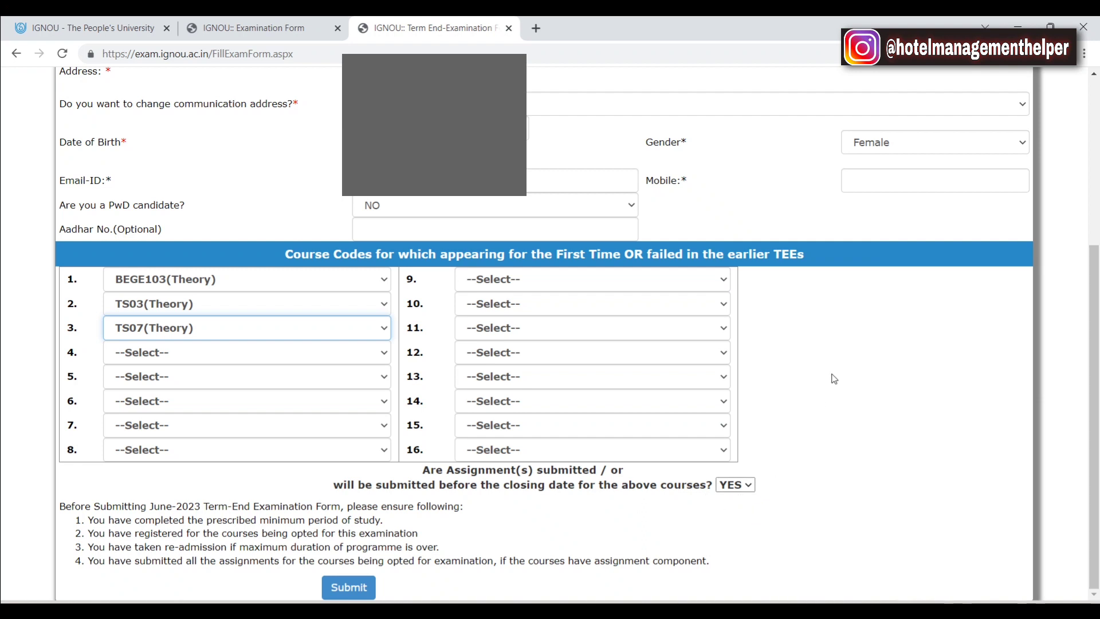
# - Reselect BEGE103(Theory) as course code 1 and TS03(Theory) as course code 2, then open the choices for course code 3
pyautogui.click(357, 255)
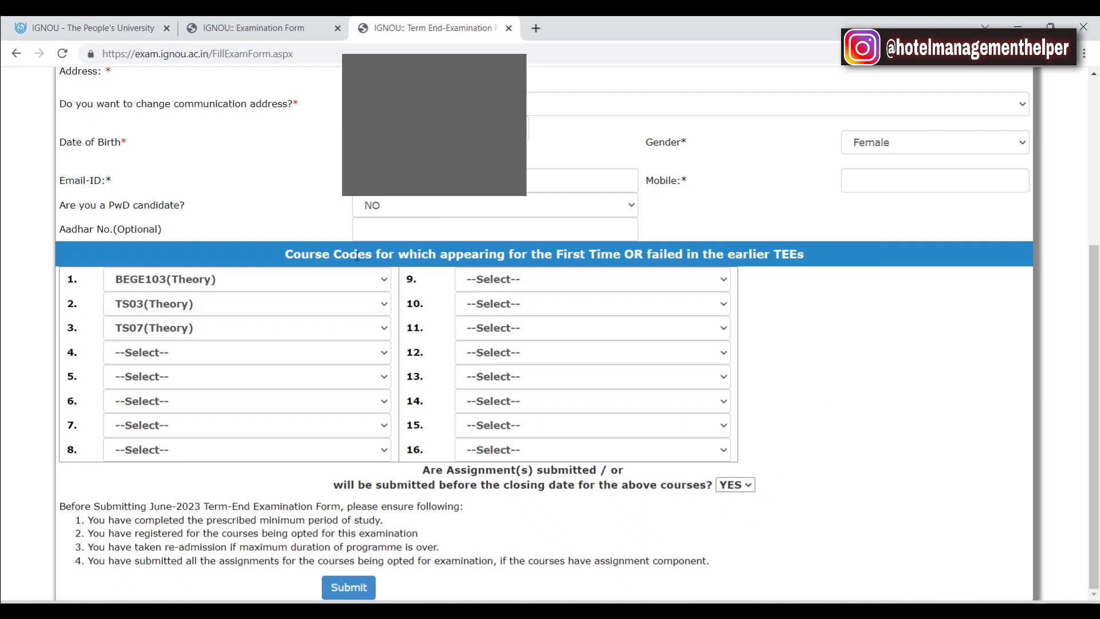
pyautogui.click(321, 280)
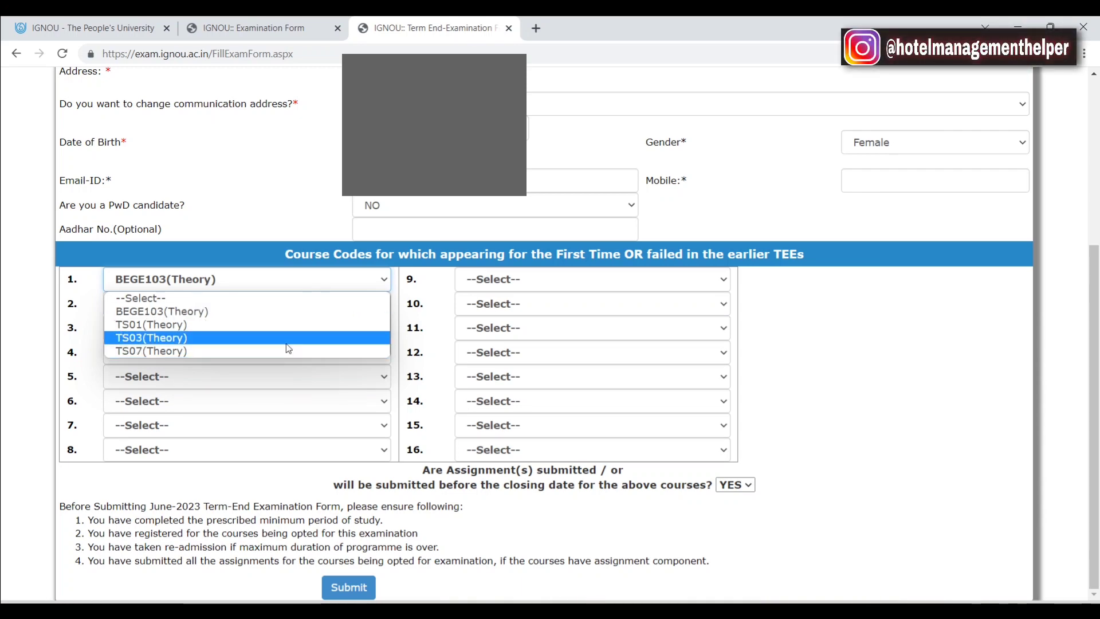
pyautogui.click(279, 314)
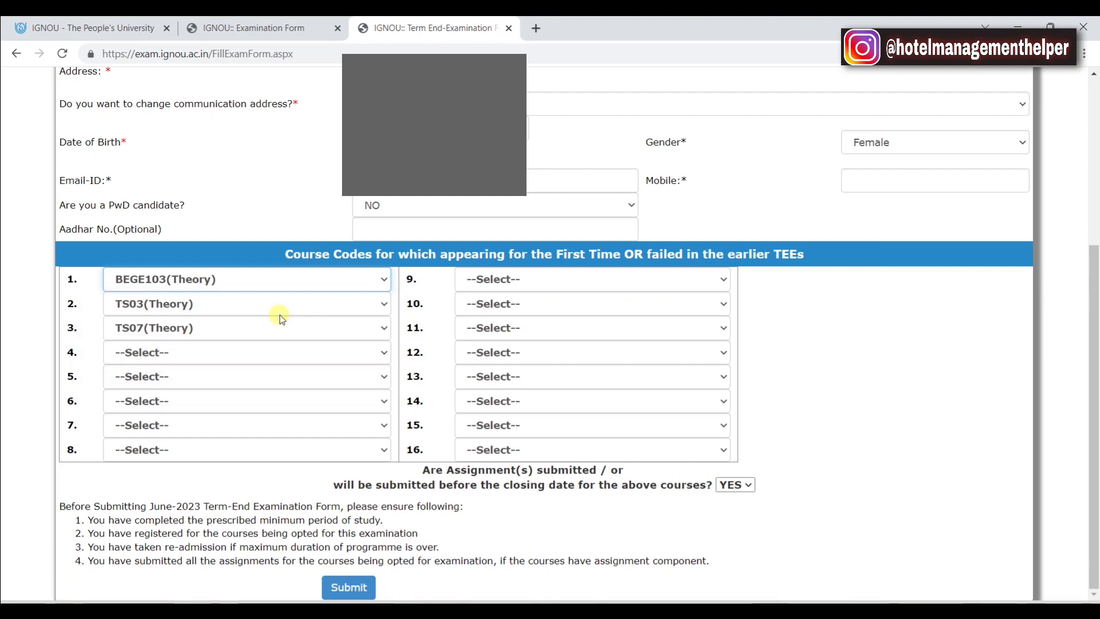
pyautogui.click(308, 303)
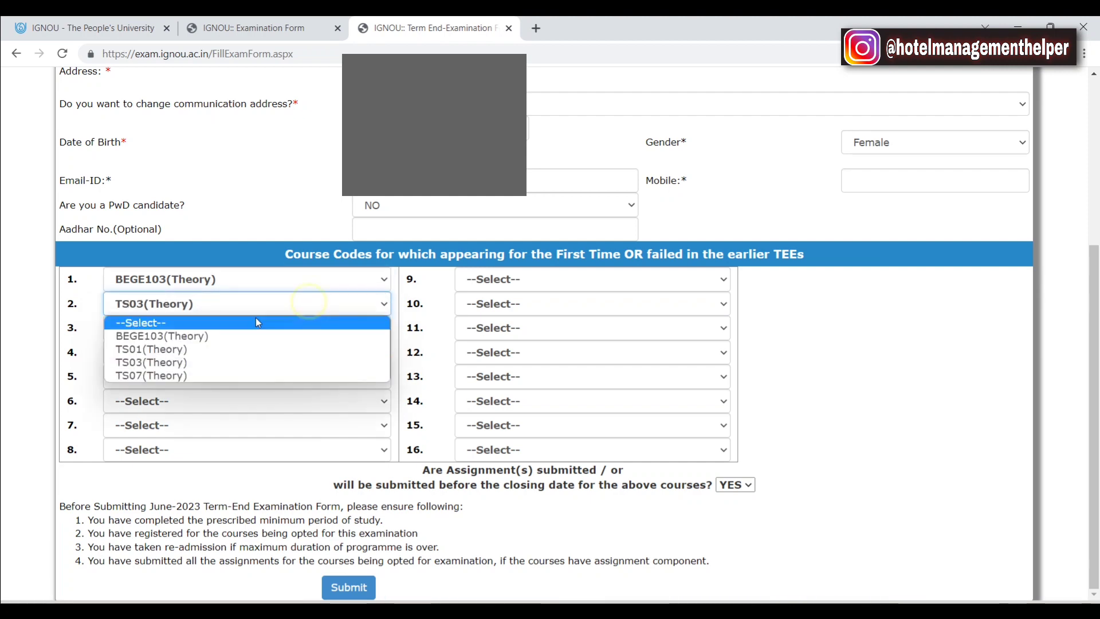
pyautogui.click(211, 362)
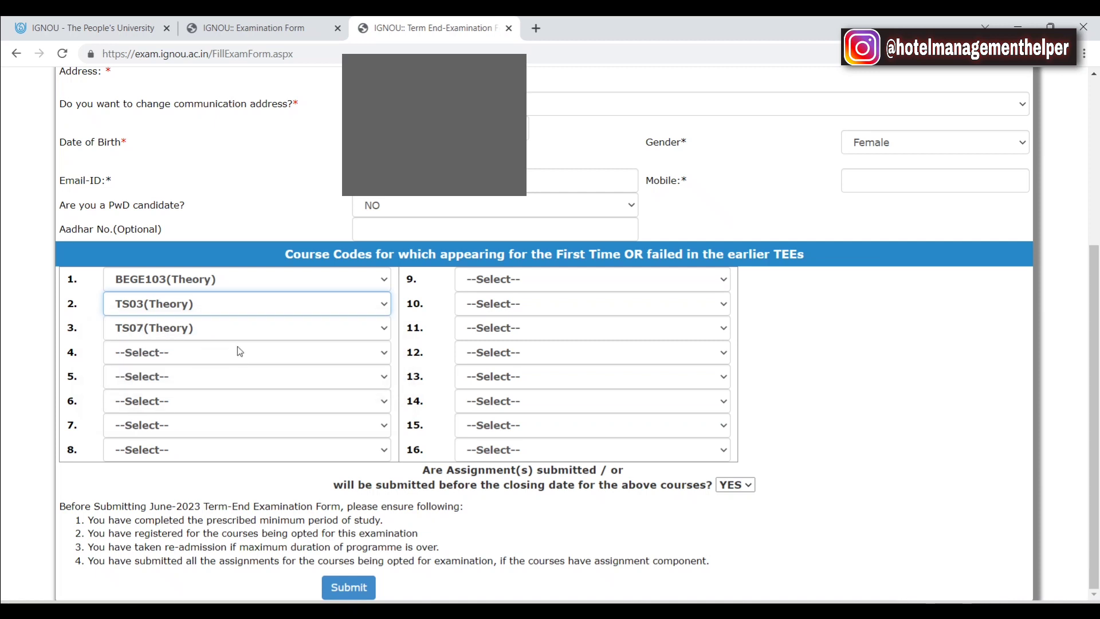
pyautogui.click(232, 329)
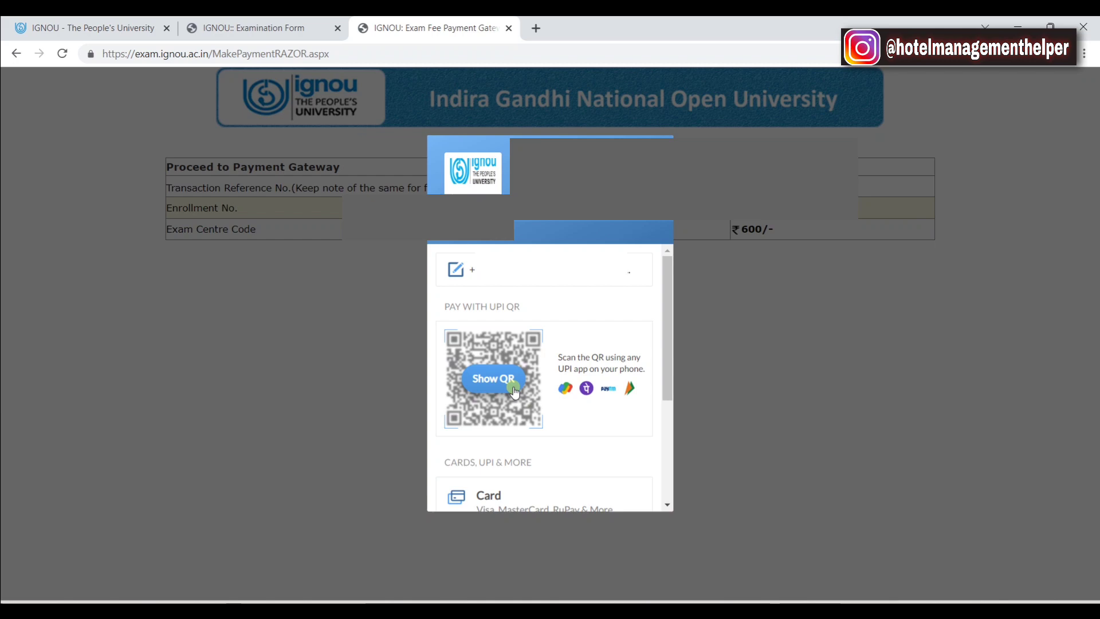
# - Display the UPI QR code in the payment window for the exam fee
pyautogui.click(516, 379)
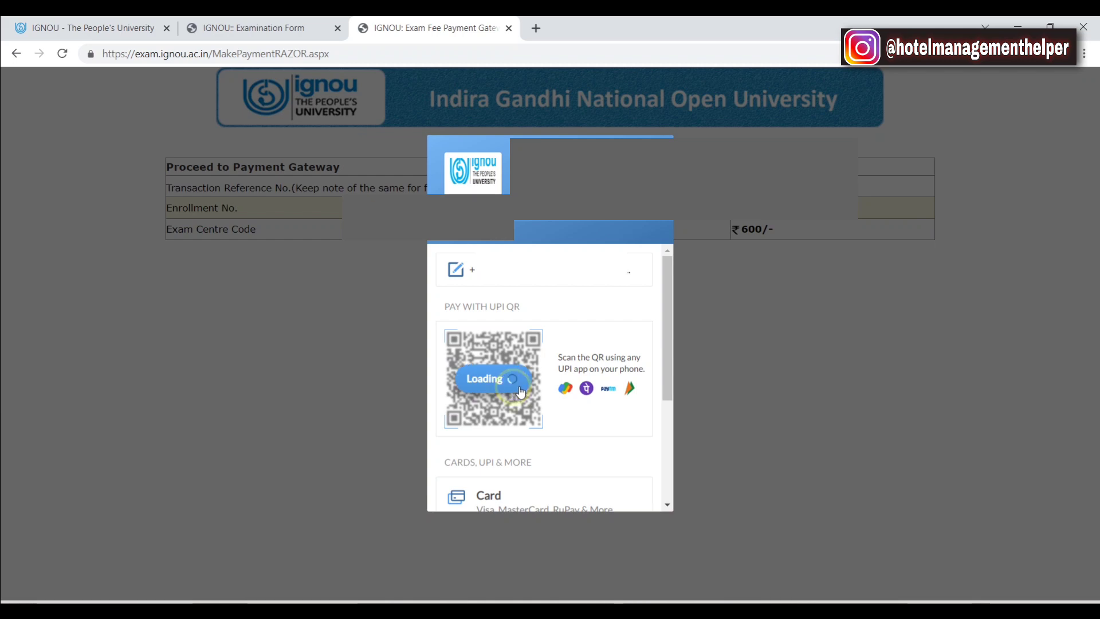